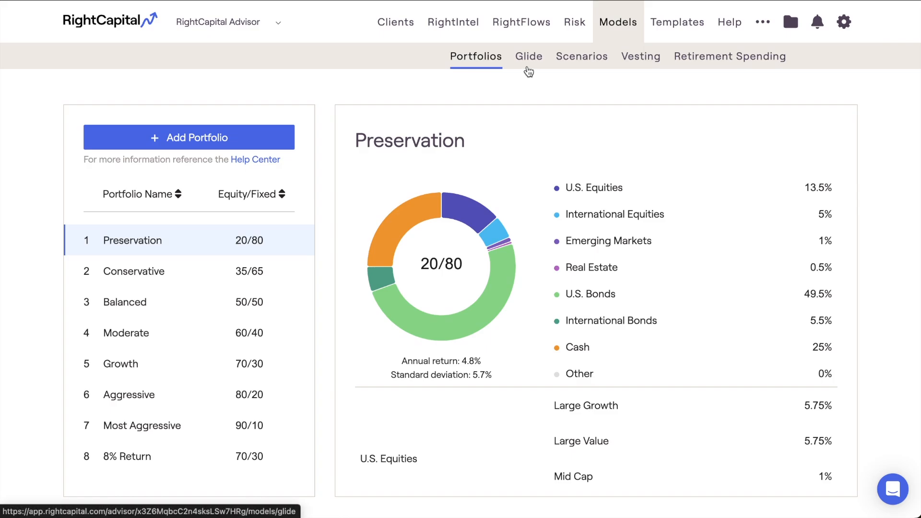
Look through the Glide, Scenarios, Vesting and Retirement Spending models in turn.
{"action": "left_click", "coordinate": [528, 71]}
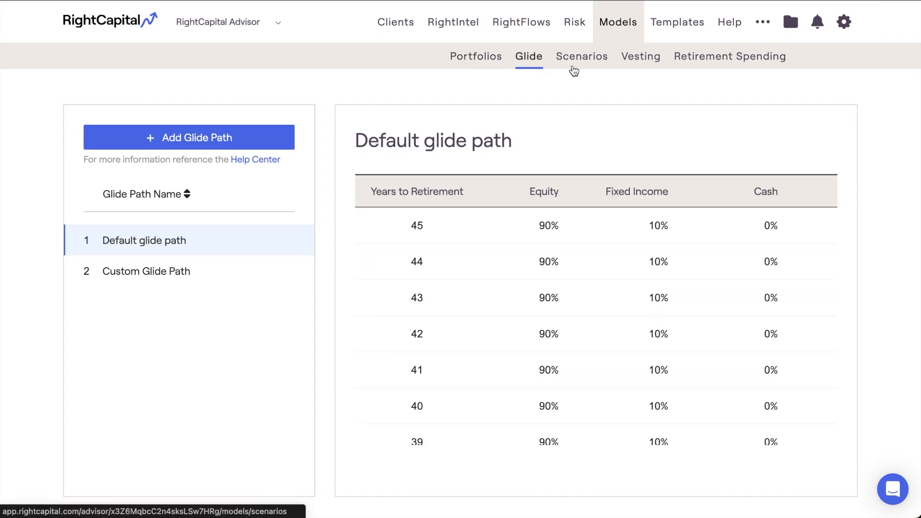
{"action": "left_click", "coordinate": [573, 71]}
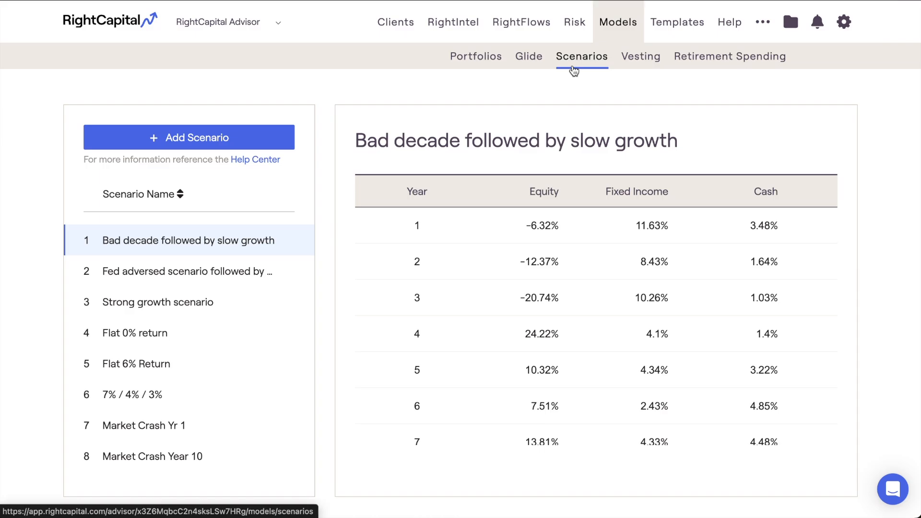
{"action": "left_click", "coordinate": [629, 71]}
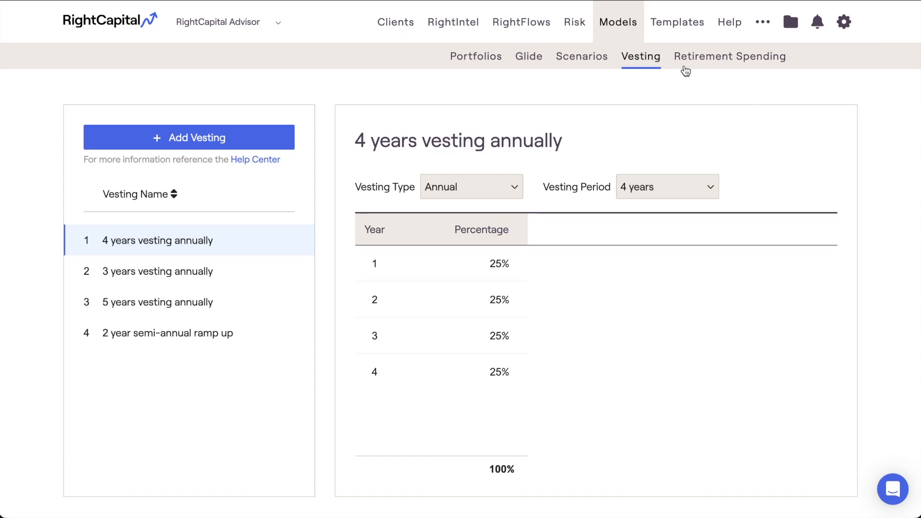
{"action": "left_click", "coordinate": [685, 71]}
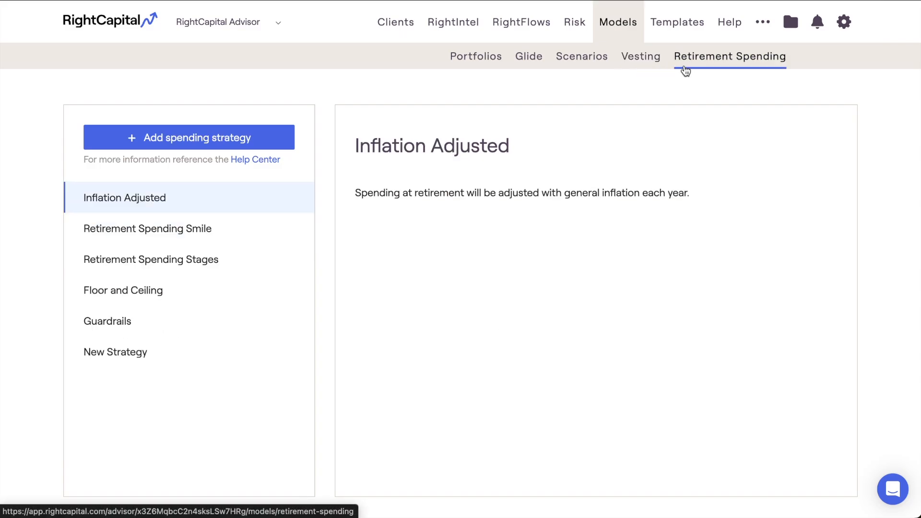
Return to the glide path models and examine the default glide path's allocations across the years to retirement.
{"action": "left_click", "coordinate": [534, 70]}
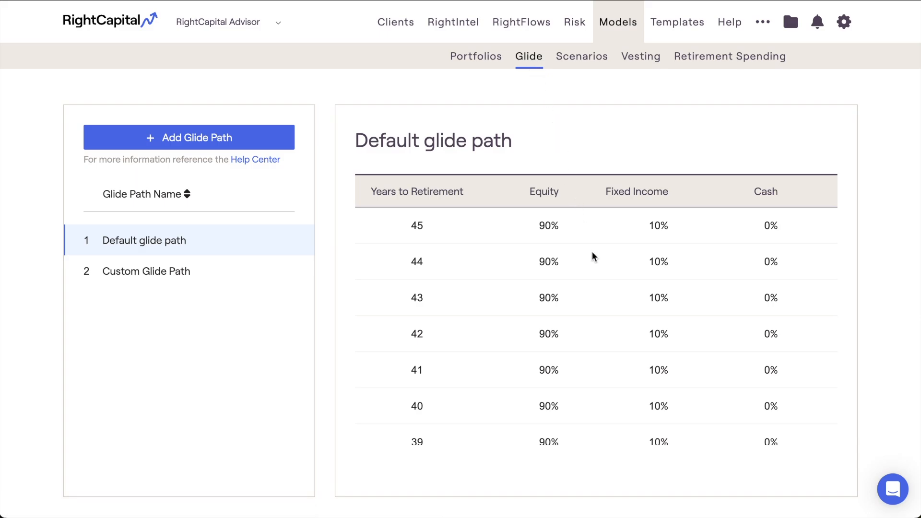
{"action": "scroll", "coordinate": [592, 257], "scroll_direction": "down", "scroll_amount": 5}
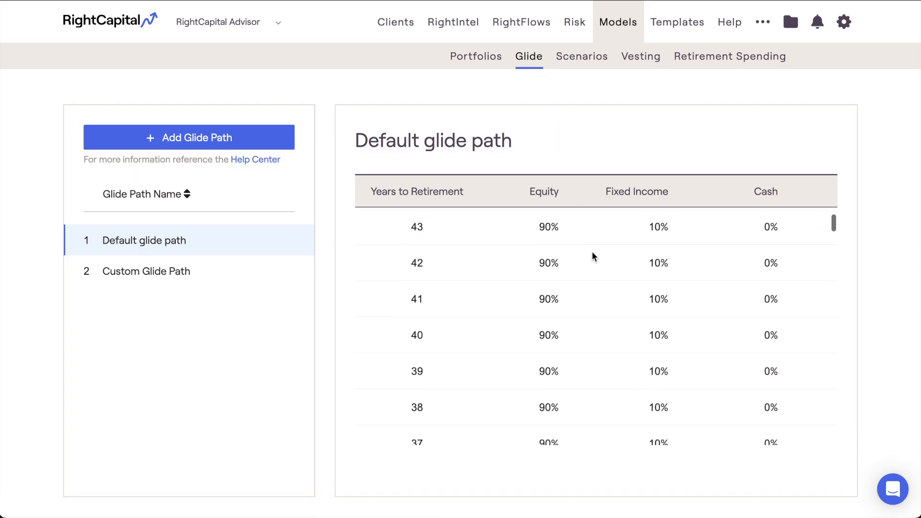
{"action": "scroll", "coordinate": [593, 256], "scroll_direction": "down", "scroll_amount": 9}
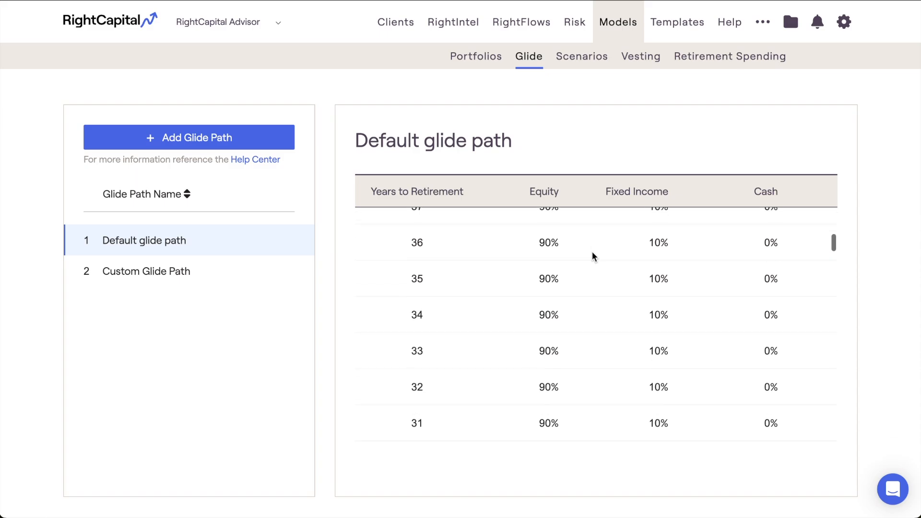
{"action": "scroll", "coordinate": [592, 257], "scroll_direction": "down", "scroll_amount": 2}
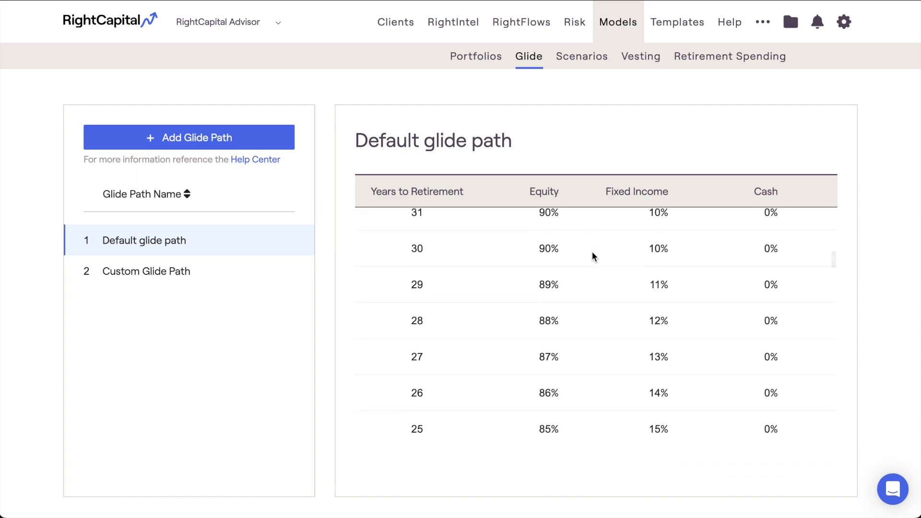
{"action": "scroll", "coordinate": [593, 256], "scroll_direction": "down", "scroll_amount": 1}
{"action": "scroll", "coordinate": [593, 257], "scroll_direction": "down", "scroll_amount": 4}
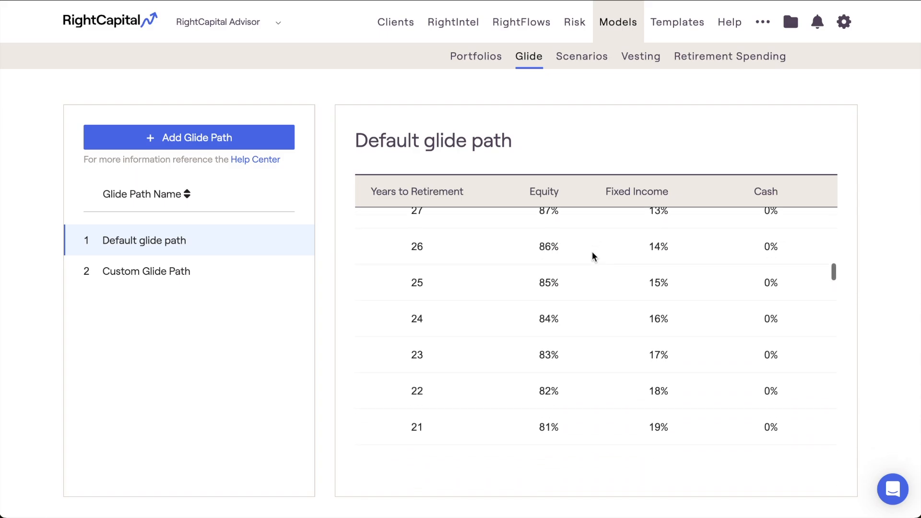
{"action": "scroll", "coordinate": [593, 256], "scroll_direction": "down", "scroll_amount": 4}
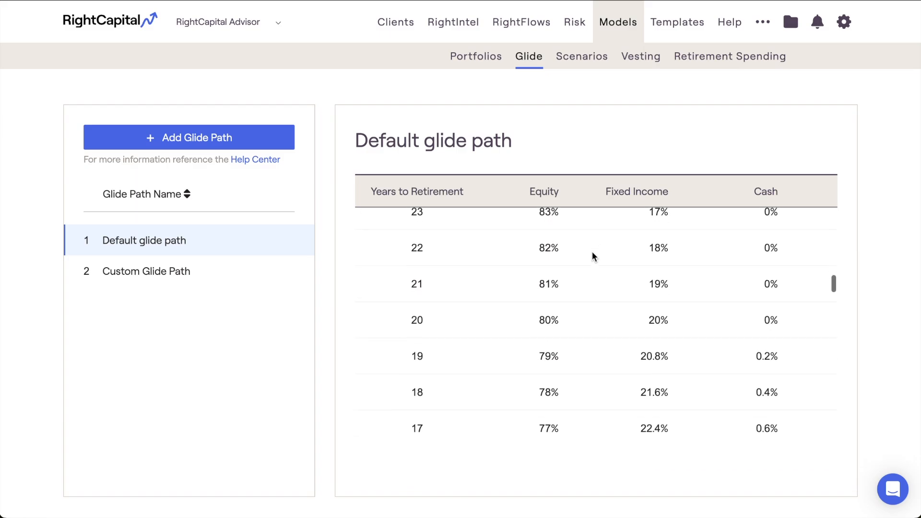
{"action": "scroll", "coordinate": [592, 257], "scroll_direction": "down", "scroll_amount": 3}
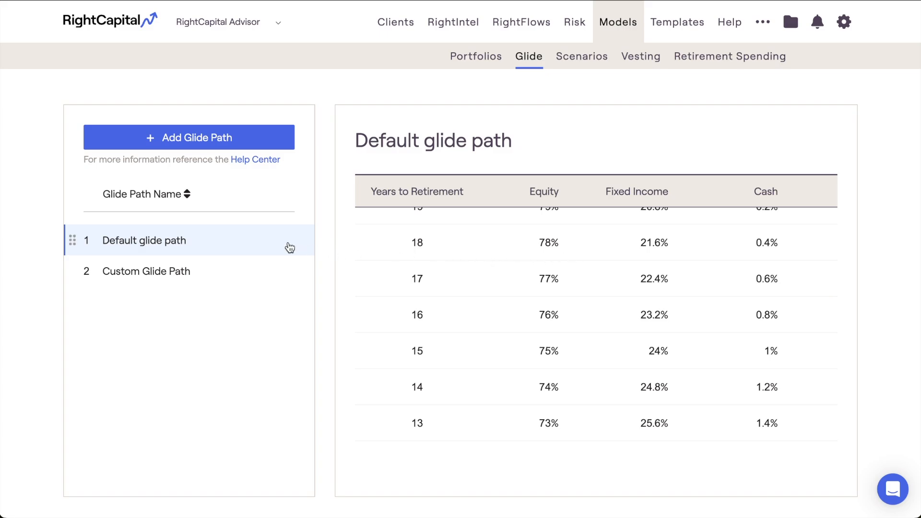
{"action": "left_click_drag", "start_coordinate": [355, 142], "coordinate": [516, 142]}
{"action": "left_click", "coordinate": [528, 143]}
{"action": "scroll", "coordinate": [585, 287], "scroll_direction": "down", "scroll_amount": 8}
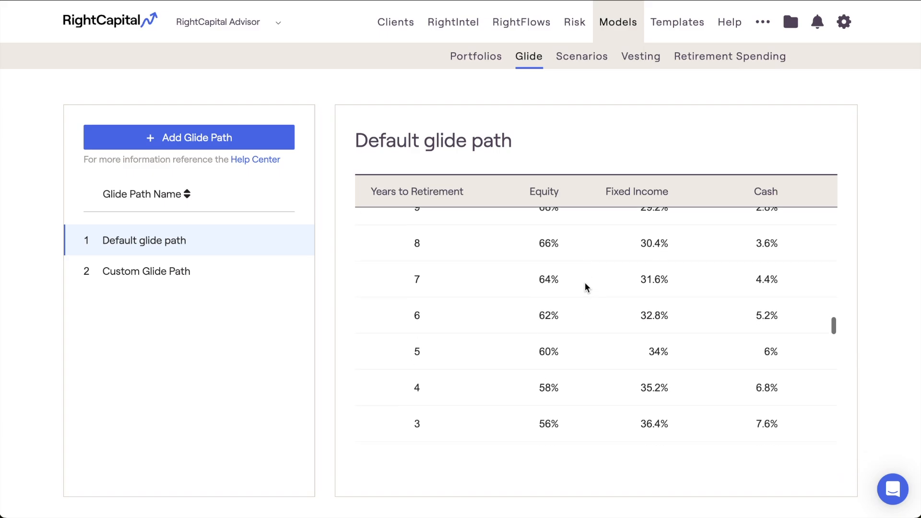
{"action": "scroll", "coordinate": [585, 286], "scroll_direction": "down", "scroll_amount": 20}
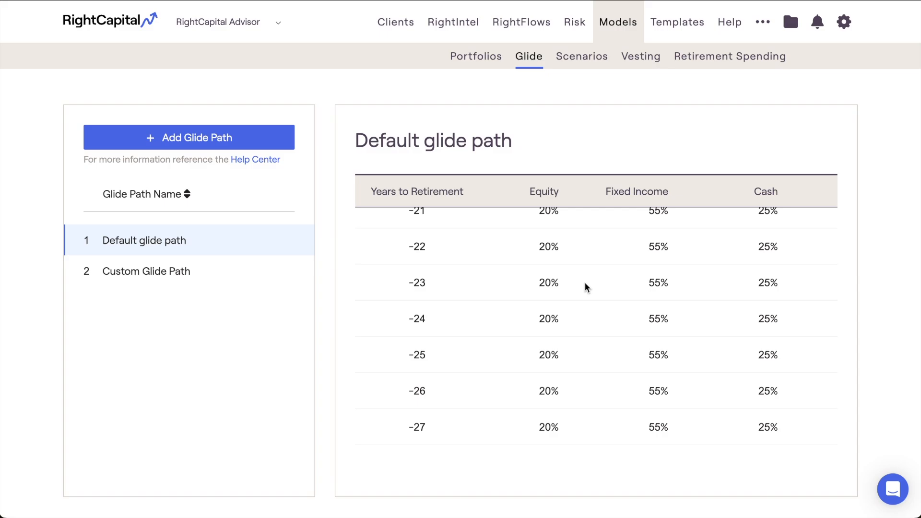
{"action": "scroll", "coordinate": [585, 287], "scroll_direction": "up", "scroll_amount": 20}
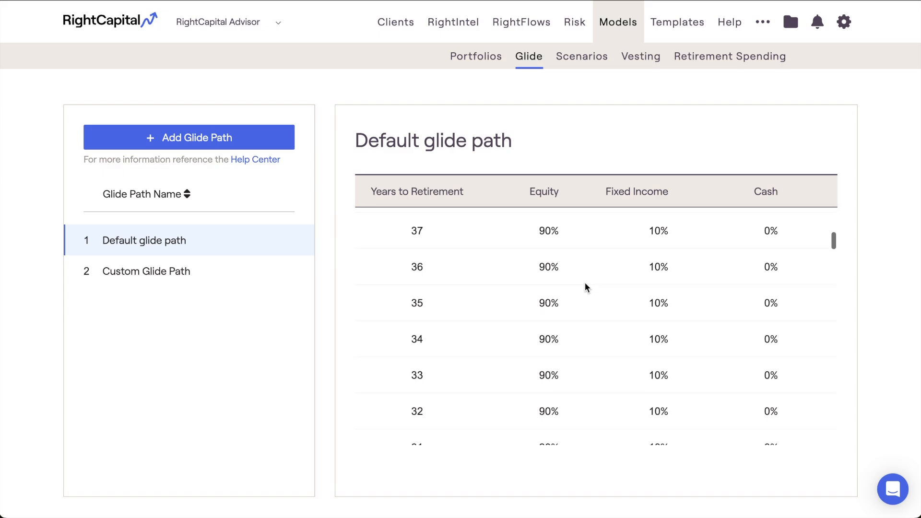
{"action": "scroll", "coordinate": [585, 286], "scroll_direction": "up", "scroll_amount": 6}
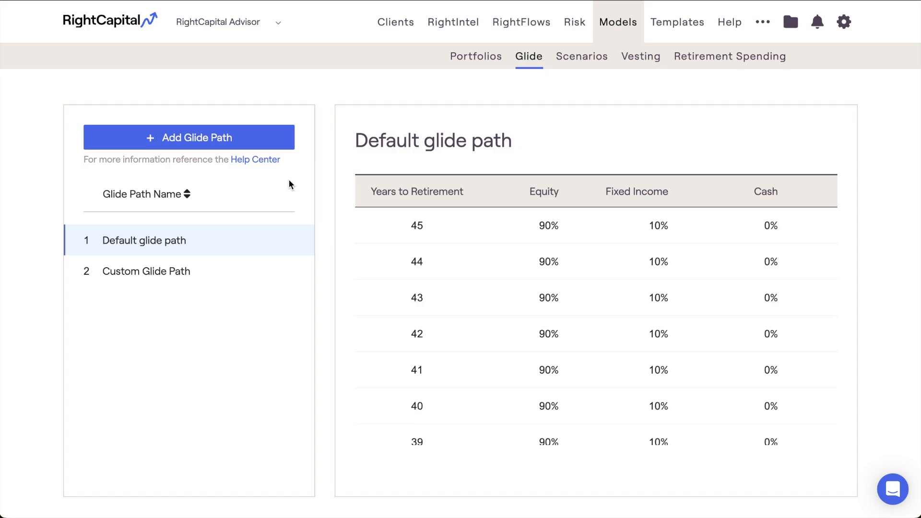
Add a new glide path and name it Alternate Glide Path.
{"action": "left_click", "coordinate": [270, 144]}
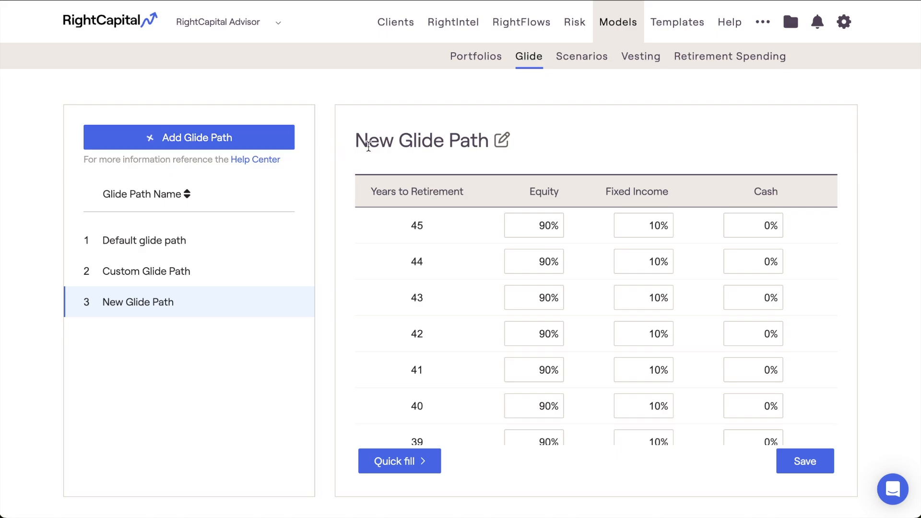
{"action": "left_click", "coordinate": [502, 140]}
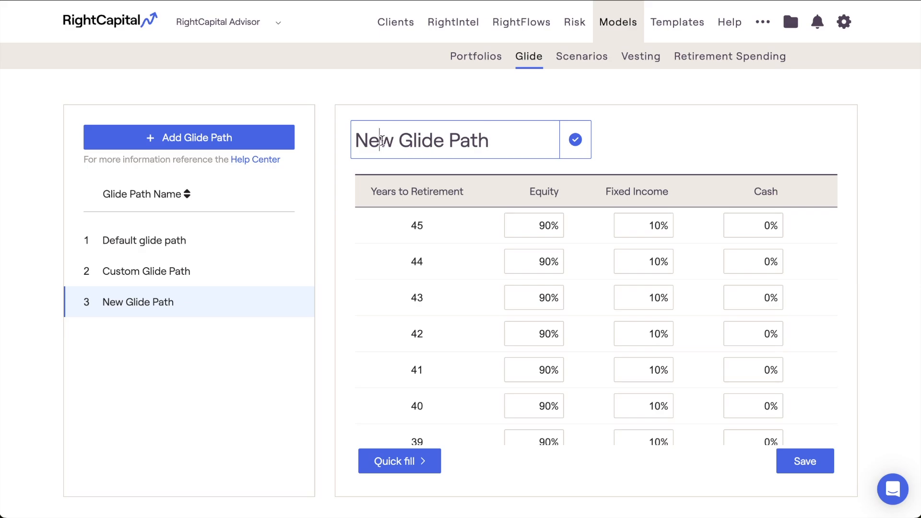
{"action": "double_click", "coordinate": [383, 140]}
{"action": "type", "text": "Alternate"}
{"action": "key", "text": "Return"}
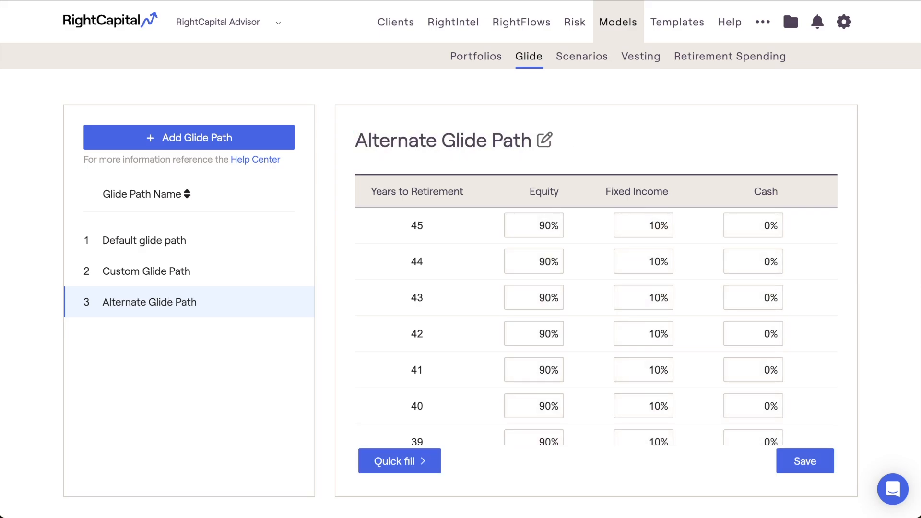
Set the allocation for 45 years to retirement to 80% equity and 20% fixed income.
{"action": "left_click_drag", "start_coordinate": [517, 223], "coordinate": [577, 227]}
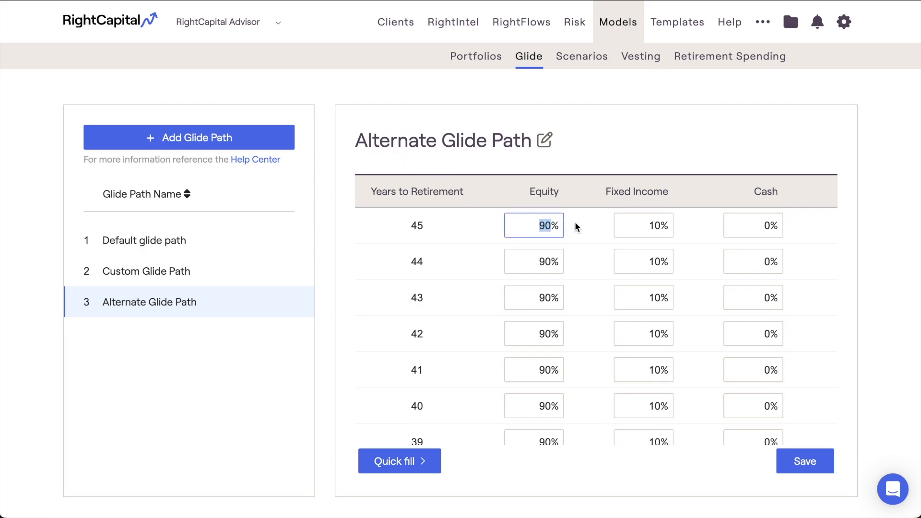
{"action": "type", "text": "80"}
{"action": "left_click_drag", "start_coordinate": [646, 225], "coordinate": [681, 231]}
{"action": "type", "text": "20"}
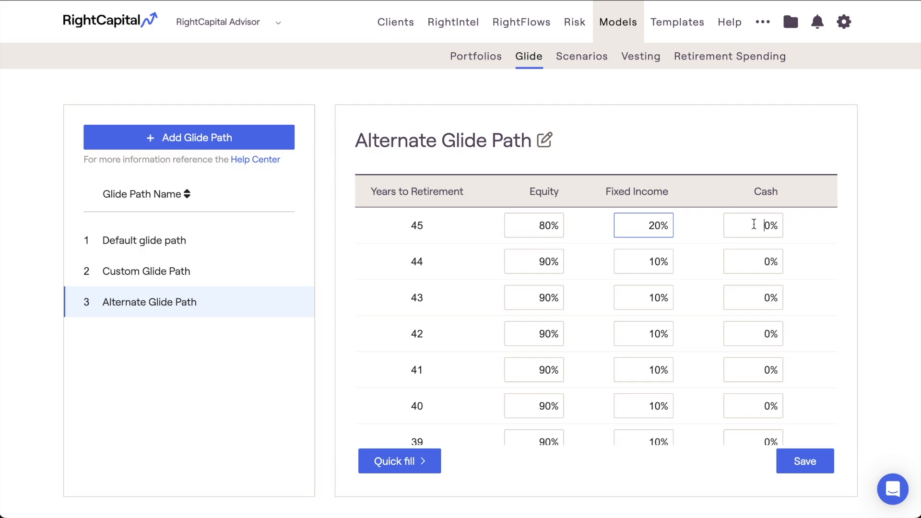
{"action": "left_click", "coordinate": [753, 224]}
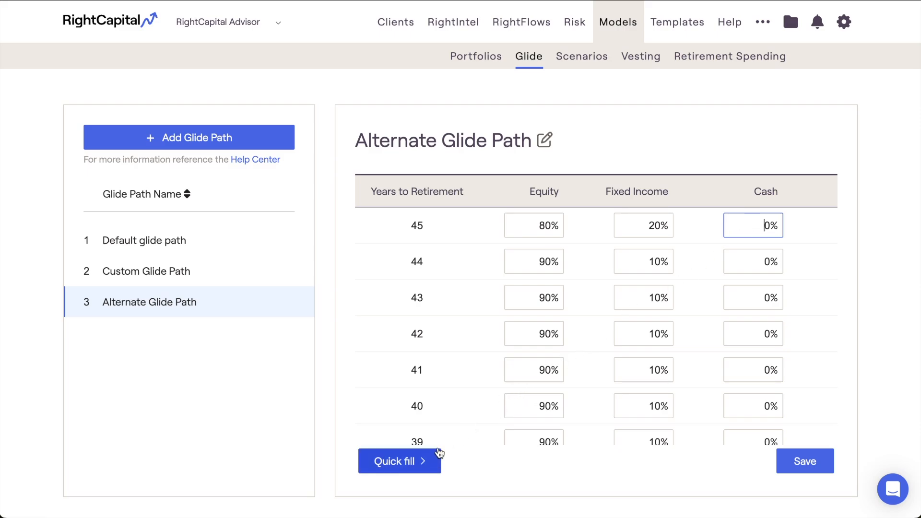
Clear all allocations in the glide path and enter 80% equity and 20% fixed income for year 45.
{"action": "left_click", "coordinate": [433, 459]}
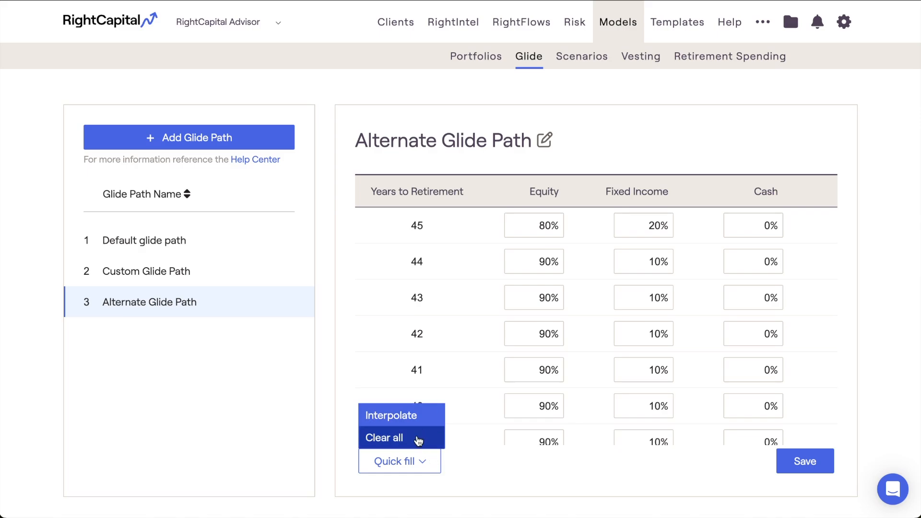
{"action": "left_click", "coordinate": [419, 439]}
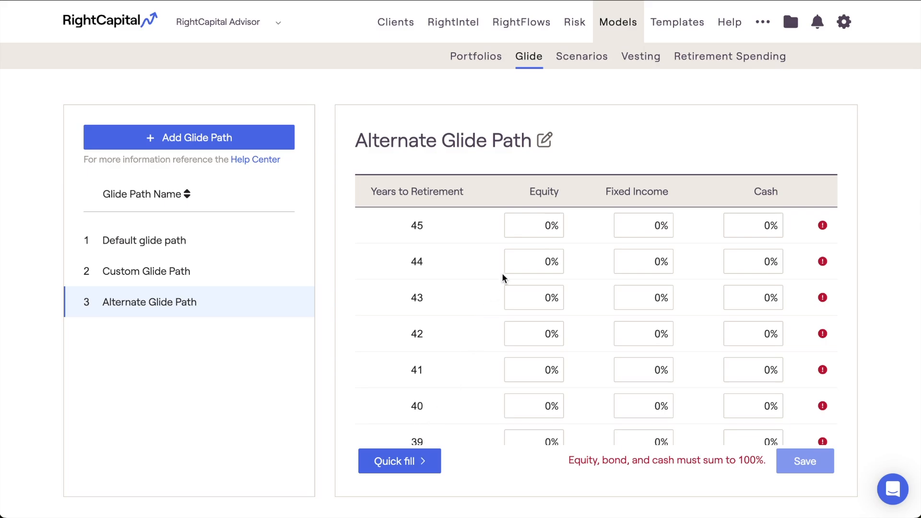
{"action": "left_click", "coordinate": [522, 233]}
{"action": "type", "text": "80"}
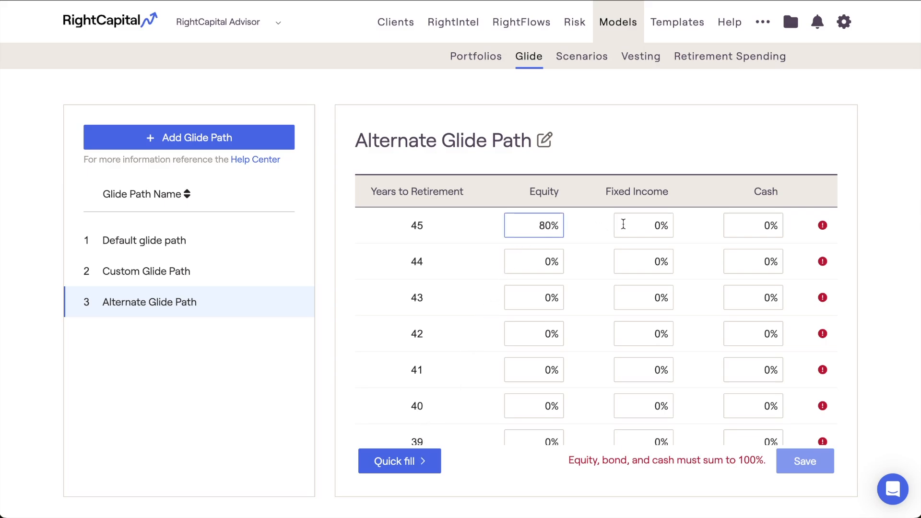
{"action": "left_click", "coordinate": [623, 224]}
{"action": "type", "text": "20"}
Set the glide path's final year, -34, to 20% equity, 60% fixed income and 20% cash.
{"action": "scroll", "coordinate": [575, 324], "scroll_direction": "down", "scroll_amount": 1}
{"action": "scroll", "coordinate": [574, 324], "scroll_direction": "down", "scroll_amount": 20}
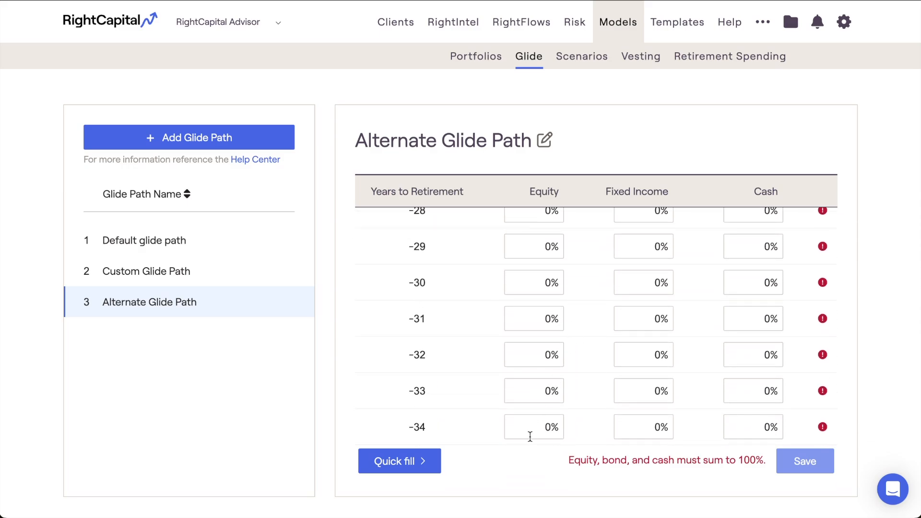
{"action": "left_click", "coordinate": [530, 428]}
{"action": "type", "text": "20"}
{"action": "left_click", "coordinate": [625, 427]}
{"action": "type", "text": "6"}
{"action": "left_click", "coordinate": [735, 427]}
{"action": "type", "text": "2"}
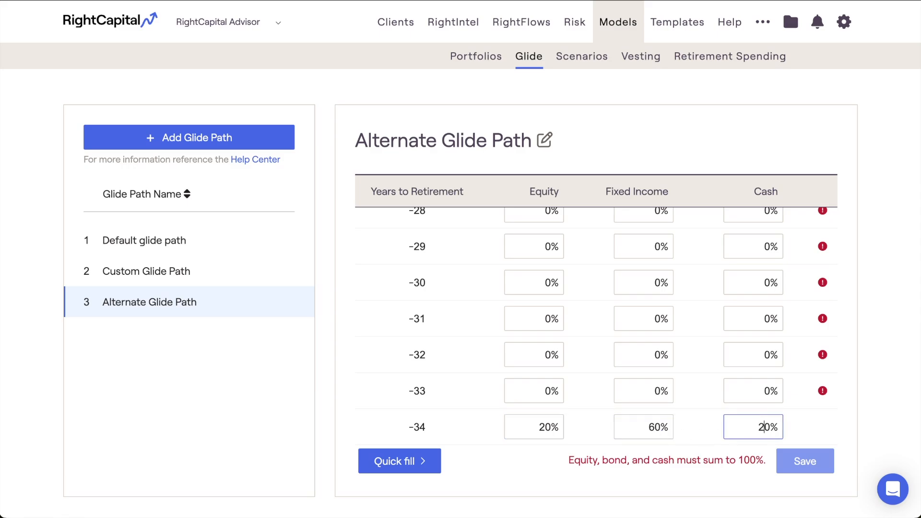
Interpolate the allocations between the first and last years, save the glide path and review the filled values.
{"action": "left_click", "coordinate": [433, 464]}
{"action": "left_click", "coordinate": [423, 422]}
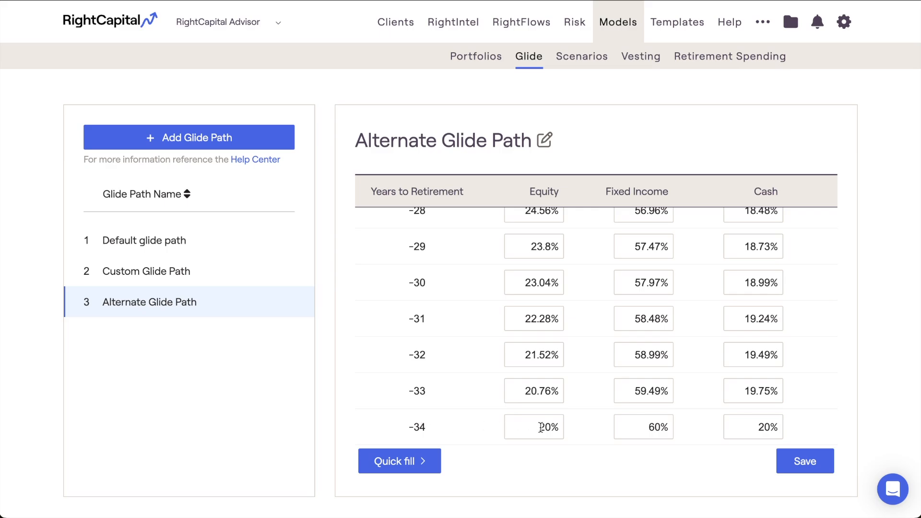
{"action": "left_click", "coordinate": [780, 456]}
{"action": "scroll", "coordinate": [706, 383], "scroll_direction": "up", "scroll_amount": 15}
{"action": "scroll", "coordinate": [705, 383], "scroll_direction": "up", "scroll_amount": 20}
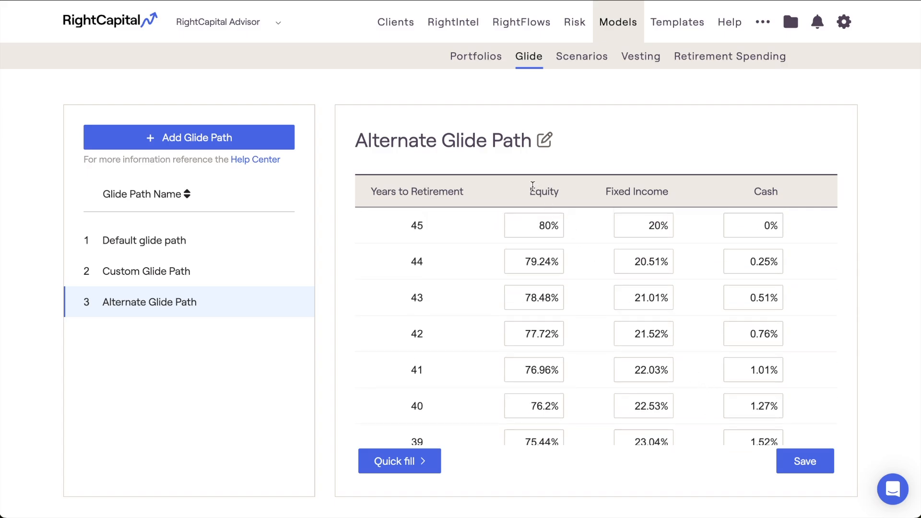
Open the first listed client's plan and bring up its calculation settings.
{"action": "left_click", "coordinate": [409, 28]}
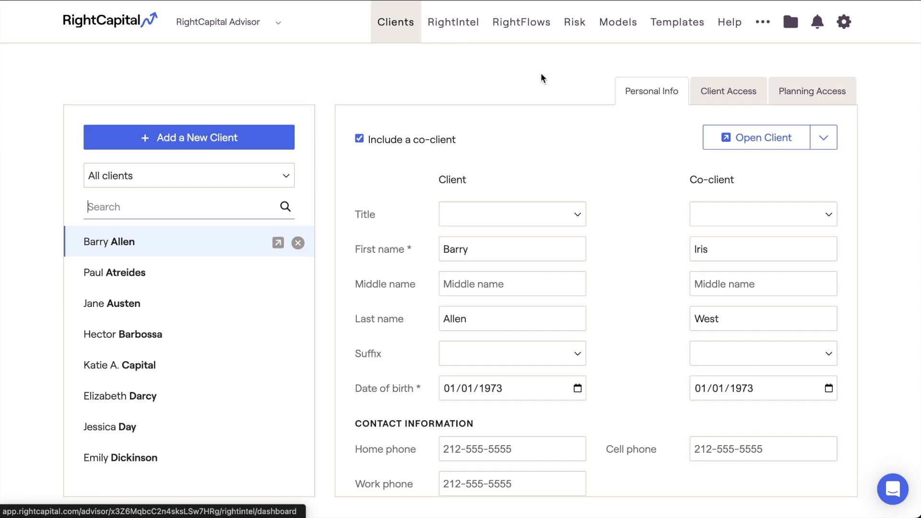
{"action": "left_click", "coordinate": [712, 136]}
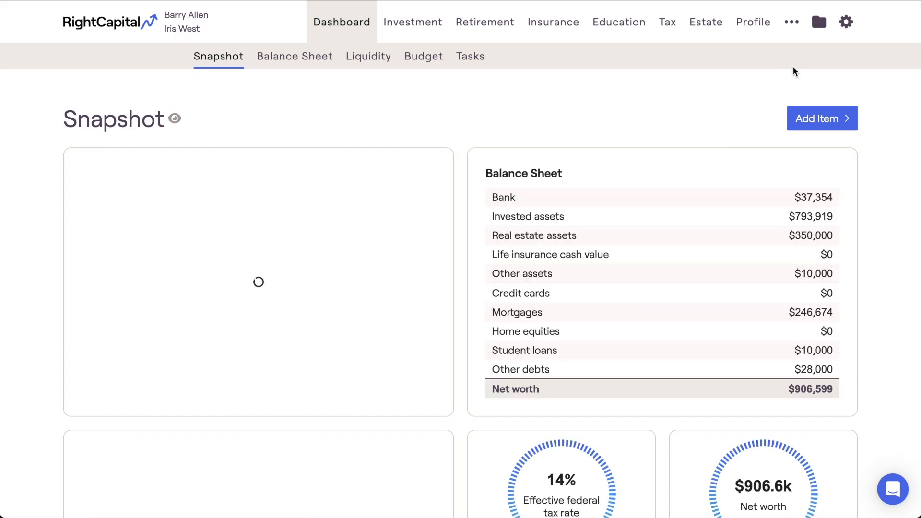
{"action": "left_click", "coordinate": [841, 30]}
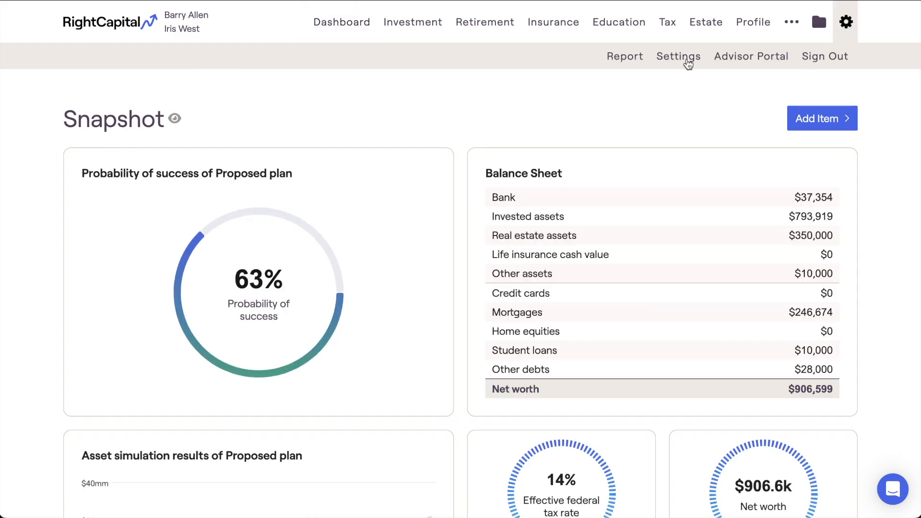
{"action": "left_click", "coordinate": [687, 64]}
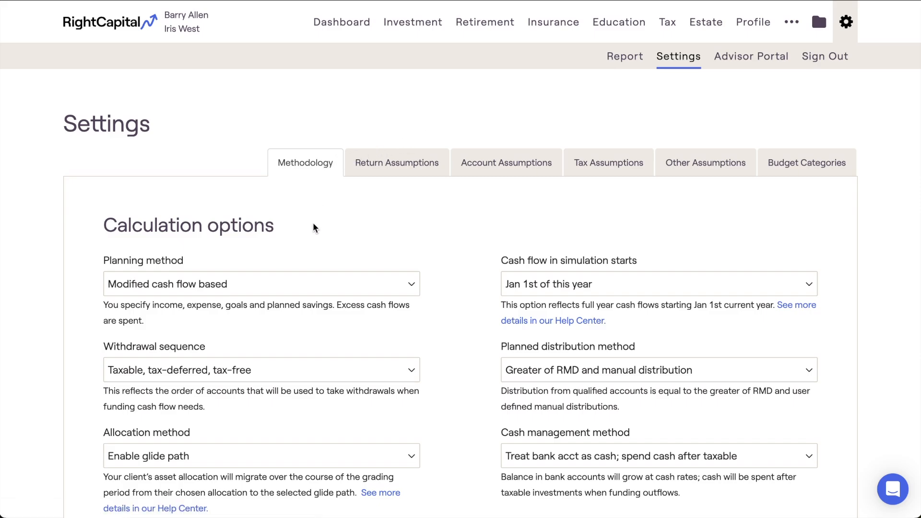
Set the client's allocation method to Enable glide path in the calculation options.
{"action": "scroll", "coordinate": [317, 206], "scroll_direction": "down", "scroll_amount": 3}
{"action": "left_click", "coordinate": [195, 307]}
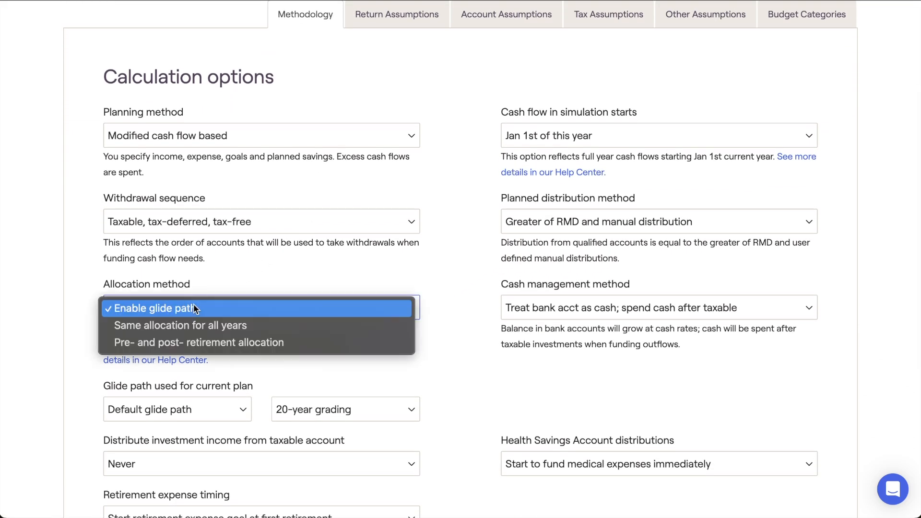
{"action": "left_click", "coordinate": [197, 308]}
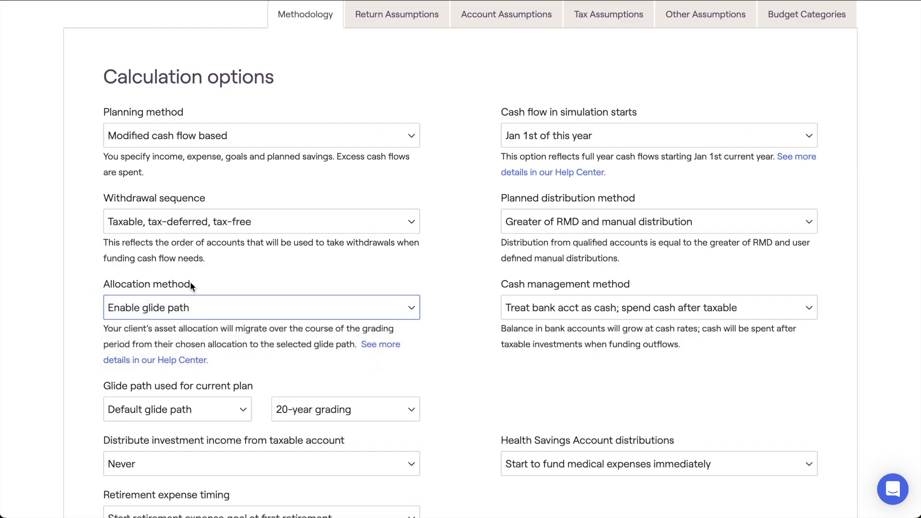
{"action": "left_click_drag", "start_coordinate": [190, 284], "coordinate": [147, 285]}
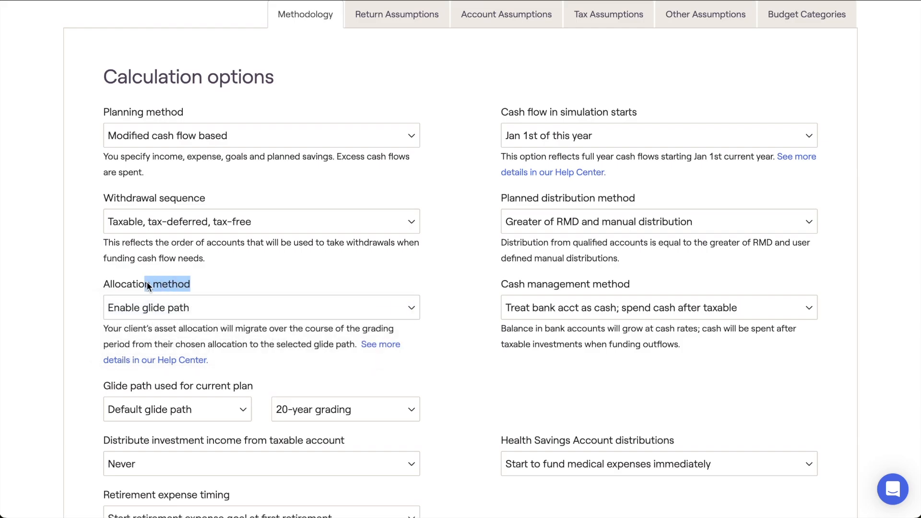
Set the glide path used for the current plan to Alternate Glide Path.
{"action": "left_click", "coordinate": [92, 284]}
{"action": "scroll", "coordinate": [92, 287], "scroll_direction": "down", "scroll_amount": 2}
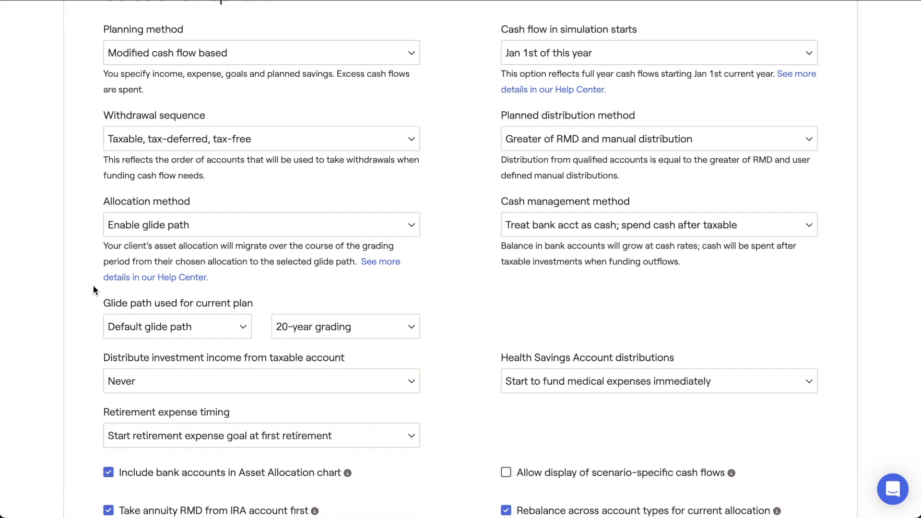
{"action": "left_click_drag", "start_coordinate": [172, 300], "coordinate": [248, 300]}
{"action": "left_click", "coordinate": [260, 298]}
{"action": "left_click", "coordinate": [215, 326]}
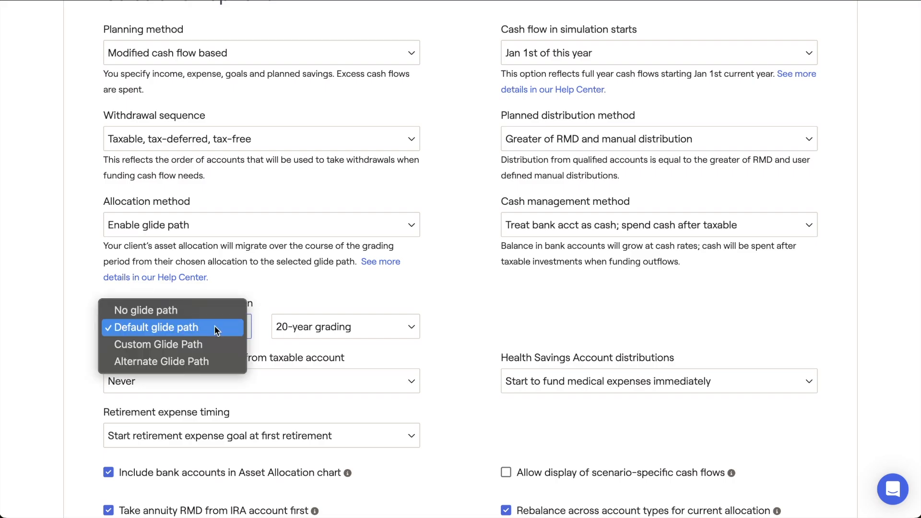
{"action": "left_click", "coordinate": [219, 360]}
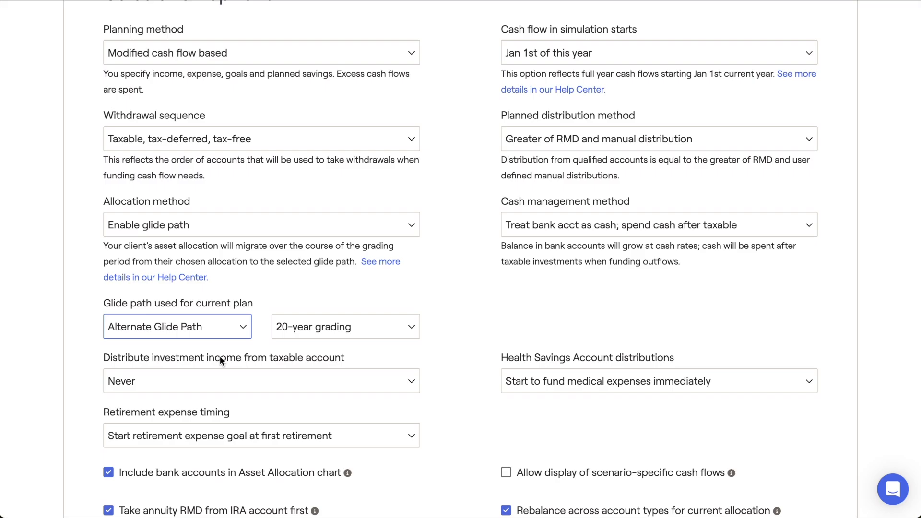
Set the current plan's glide path grading period to 40-year grading.
{"action": "left_click", "coordinate": [356, 329]}
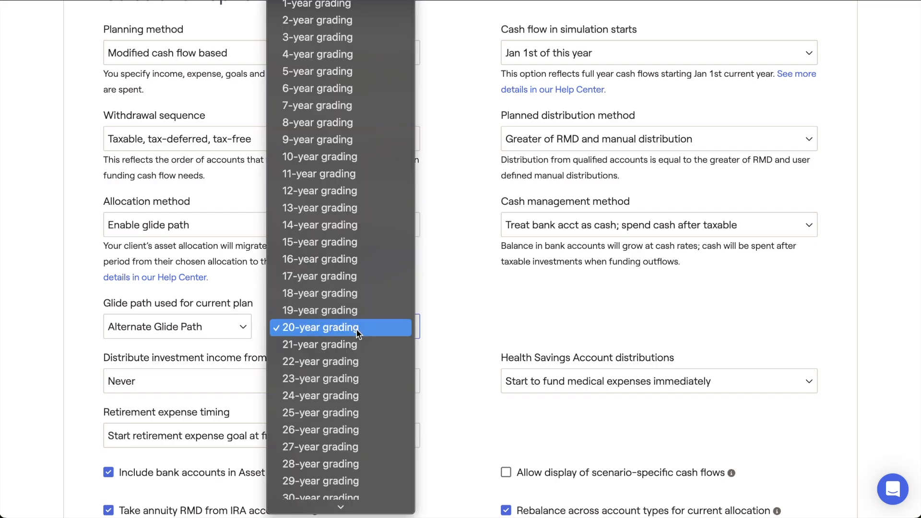
{"action": "scroll", "coordinate": [357, 332], "scroll_direction": "down", "scroll_amount": 5}
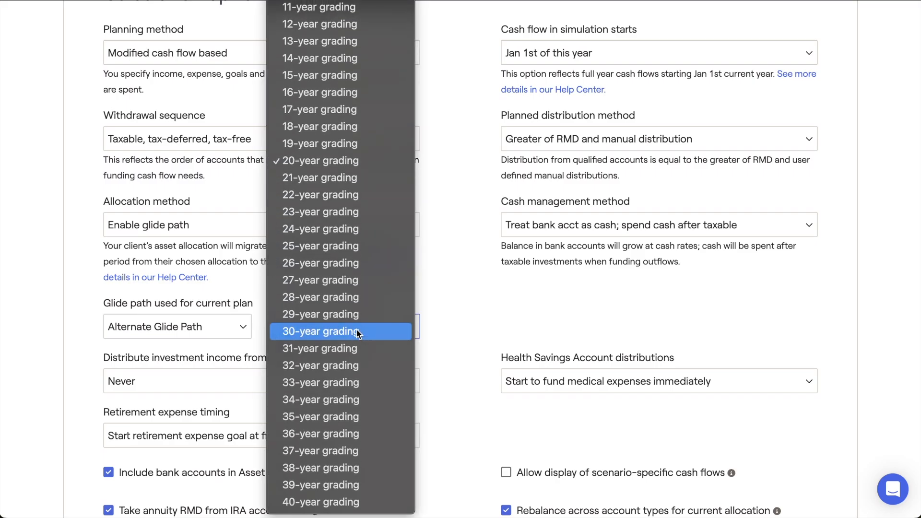
{"action": "left_click", "coordinate": [367, 500]}
{"action": "left_click", "coordinate": [451, 326]}
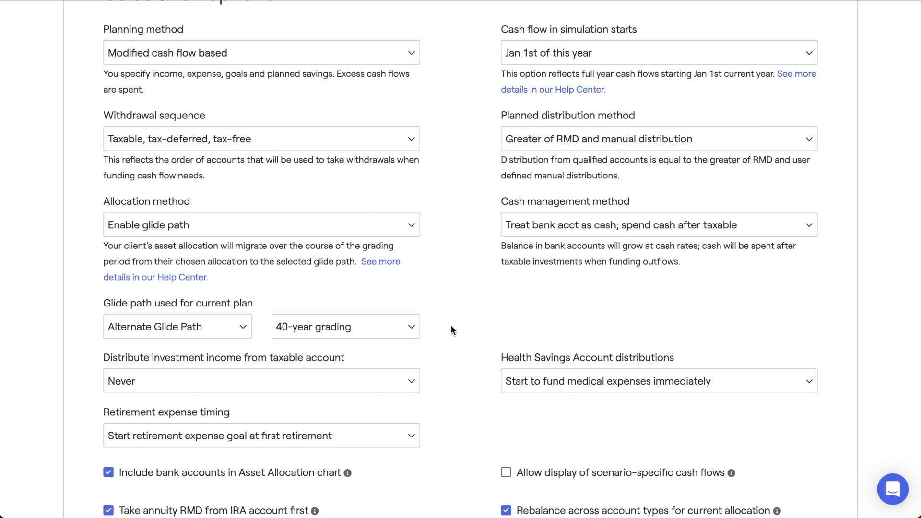
Open the client's investment Allocation Path and examine how the asset allocation changes over time, including the breakdown at individual ages.
{"action": "scroll", "coordinate": [451, 330], "scroll_direction": "up", "scroll_amount": 5}
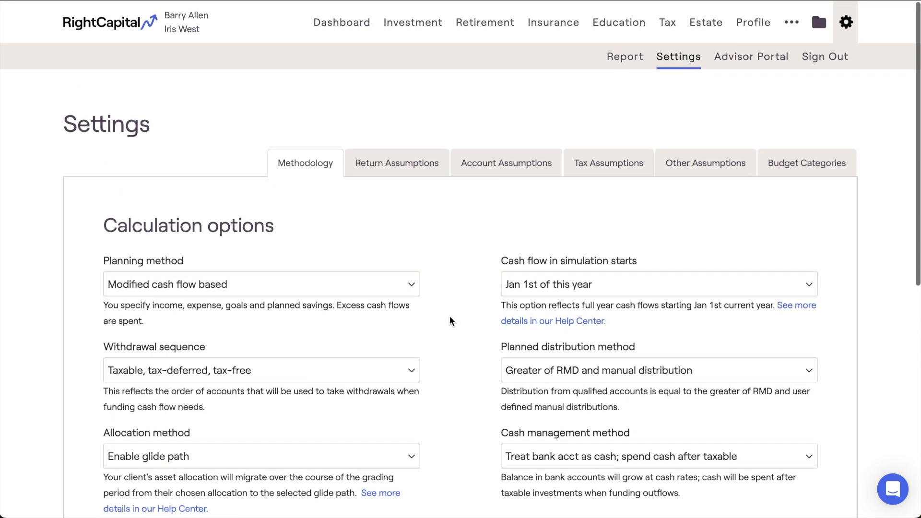
{"action": "left_click", "coordinate": [394, 33]}
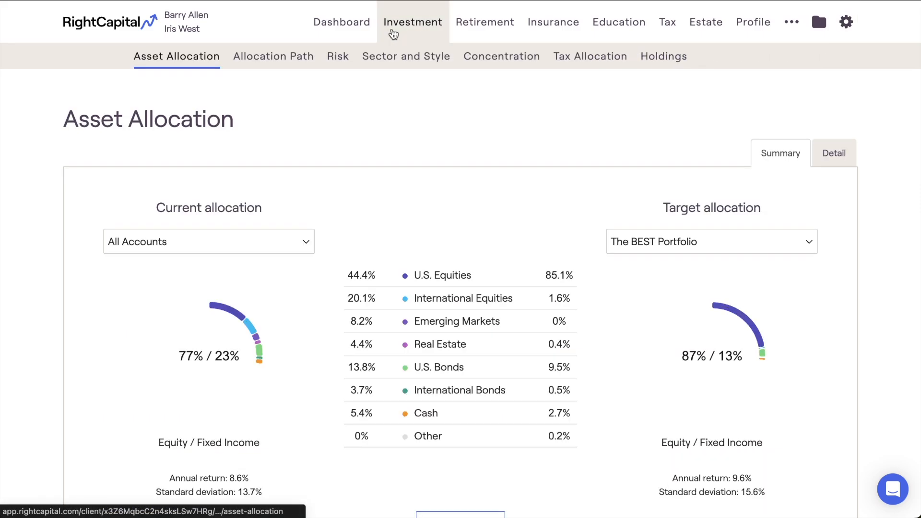
{"action": "left_click", "coordinate": [304, 61]}
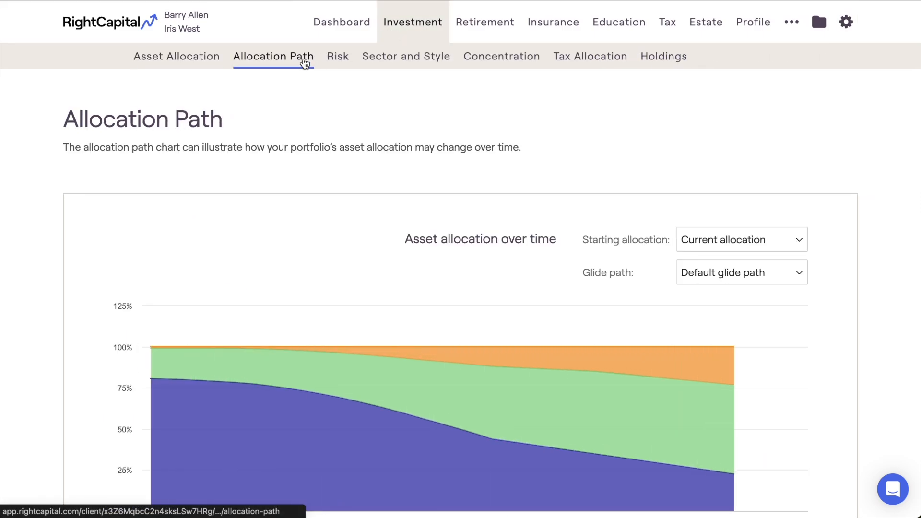
{"action": "scroll", "coordinate": [198, 234], "scroll_direction": "down", "scroll_amount": 1}
{"action": "scroll", "coordinate": [198, 235], "scroll_direction": "down", "scroll_amount": 3}
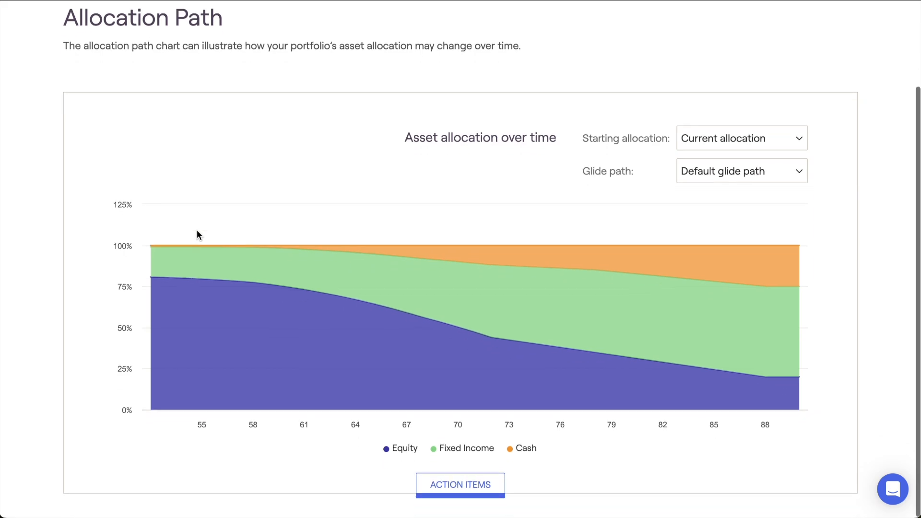
{"action": "mouse_move", "coordinate": [186, 243]}
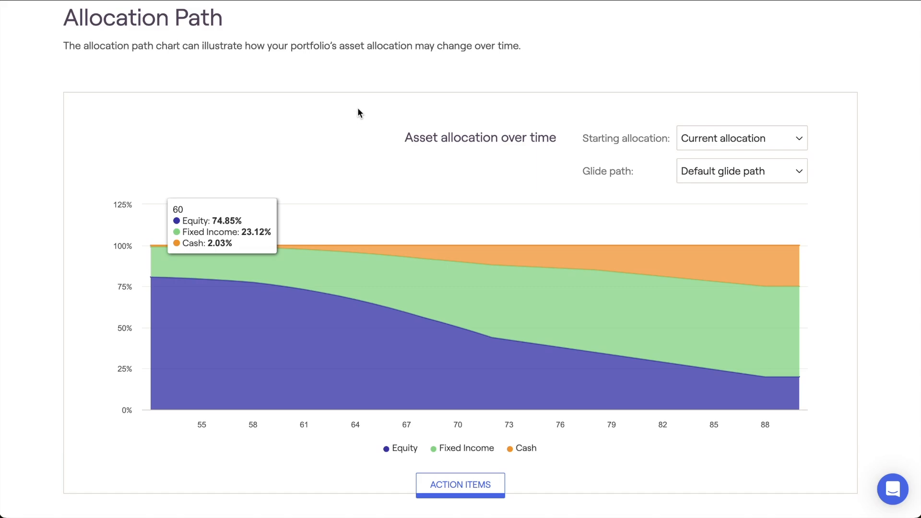
In the Retirement Analysis action items, set the proposed plan's glide path to Alternate Glide Path, and open the support chat.
{"action": "scroll", "coordinate": [358, 111], "scroll_direction": "up", "scroll_amount": 2}
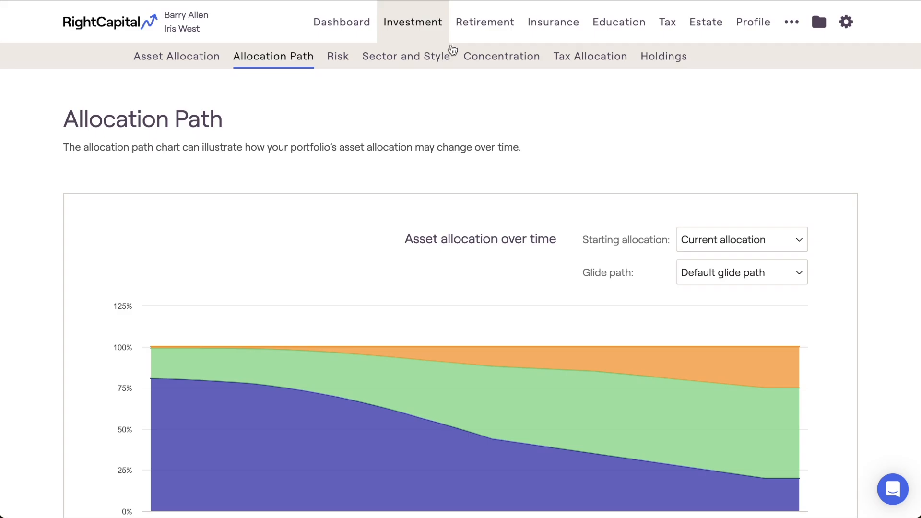
{"action": "left_click", "coordinate": [474, 32]}
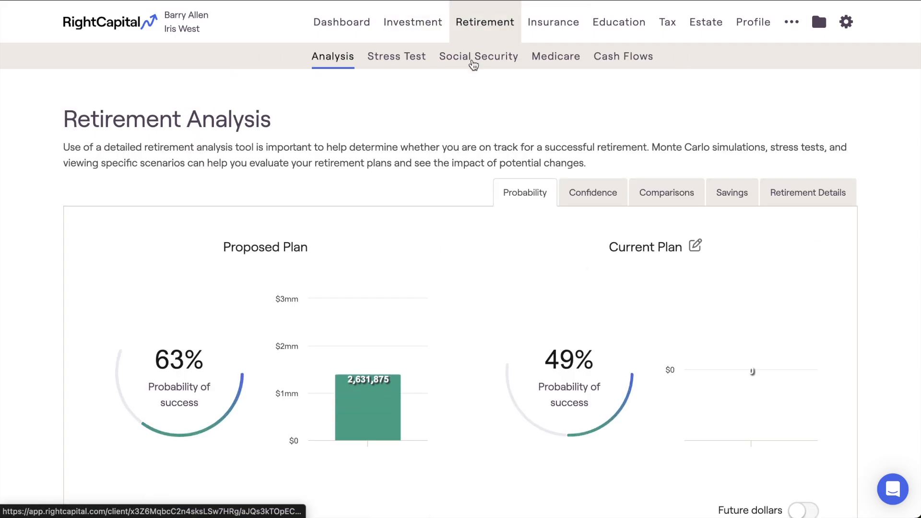
{"action": "scroll", "coordinate": [481, 257], "scroll_direction": "down", "scroll_amount": 2}
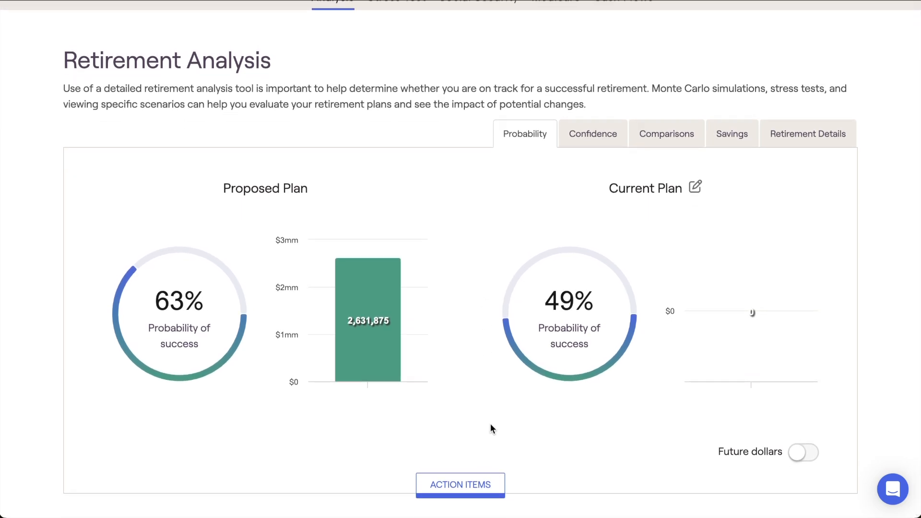
{"action": "left_click", "coordinate": [493, 482]}
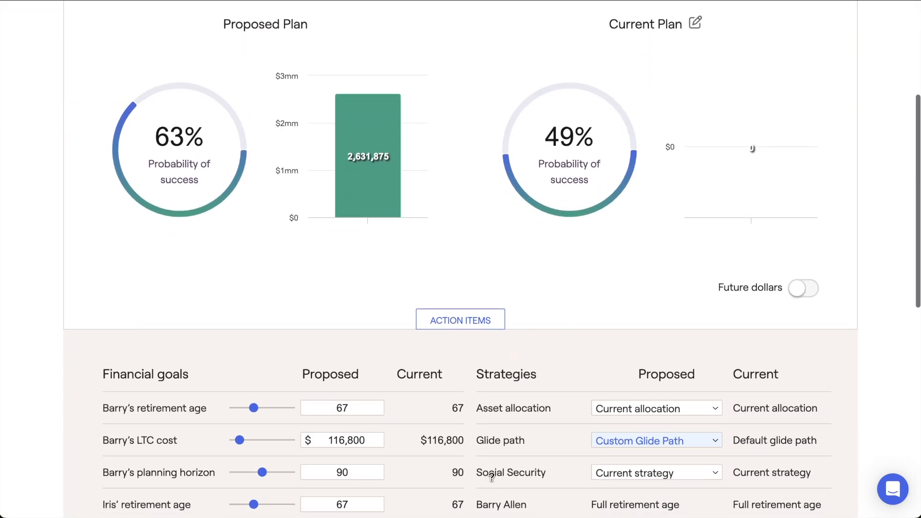
{"action": "left_click", "coordinate": [612, 442]}
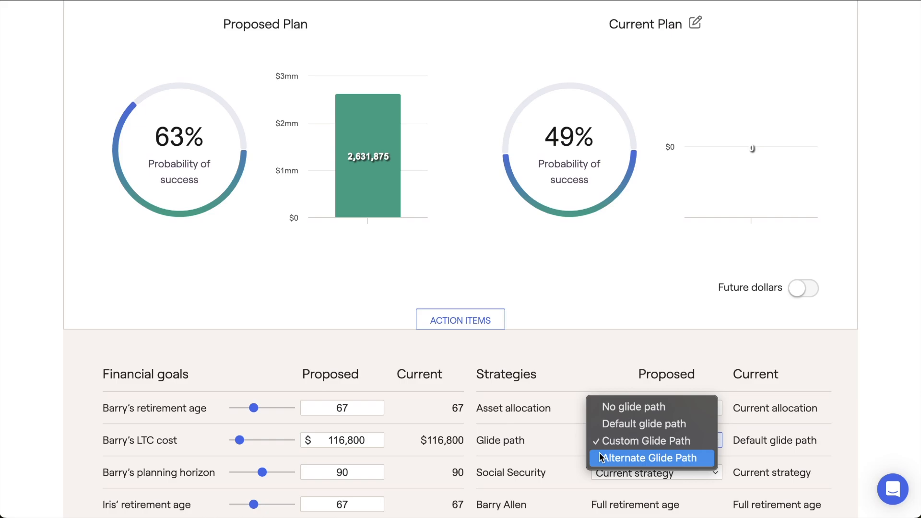
{"action": "left_click", "coordinate": [595, 459]}
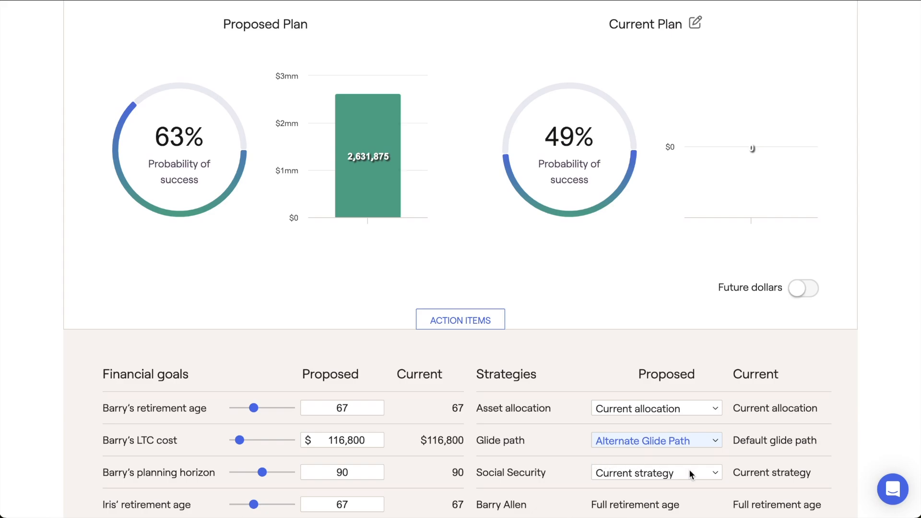
{"action": "left_click", "coordinate": [891, 494]}
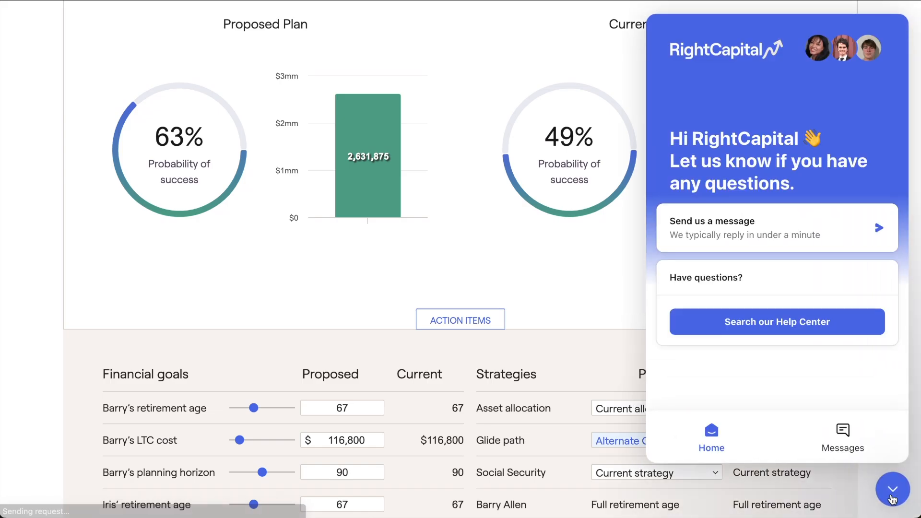